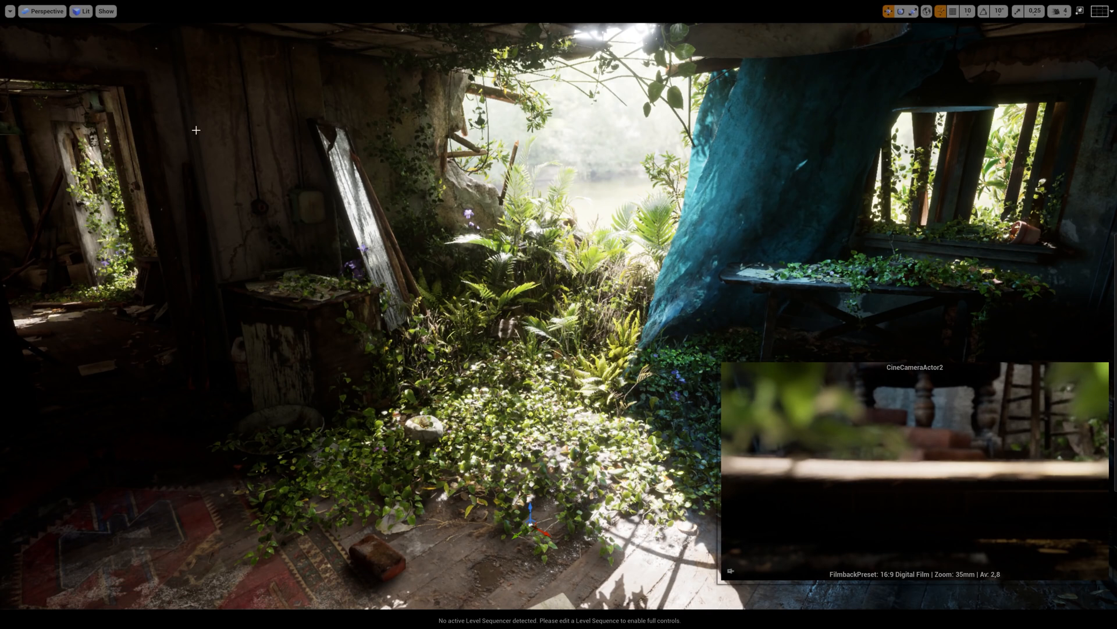
Pilot CineCameraActor2 and frame the wooden cabinet and leaning mirror beside the overgrown opening
click(10, 11)
mouse_move(52, 114)
click(169, 274)
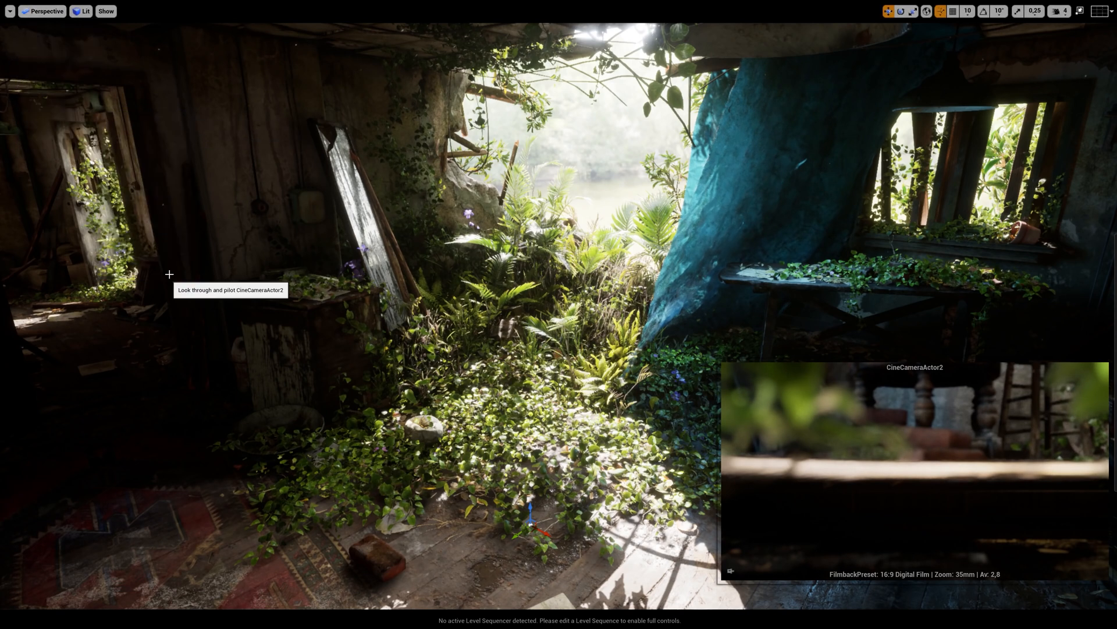
right_drag(170, 273, 623, 279)
Set the lens preset of CineCameraActor2 to 30mm Prime f/1.4
drag(1115, 29, 949, 268)
scroll(899, 308, up, 6)
click(889, 254)
click(872, 277)
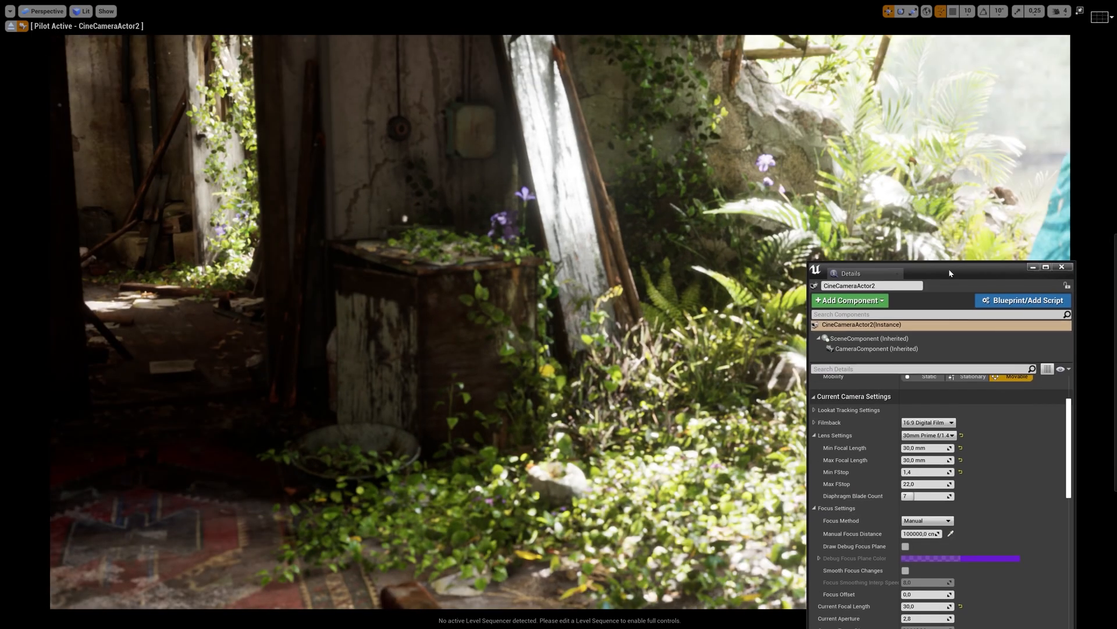
Try the 12mm Prime f/2.8 and 50mm Prime f/1.8 lens presets on the camera, and return to 30mm Prime f/1.4
click(923, 436)
click(921, 448)
right_drag(559, 320, 652, 283)
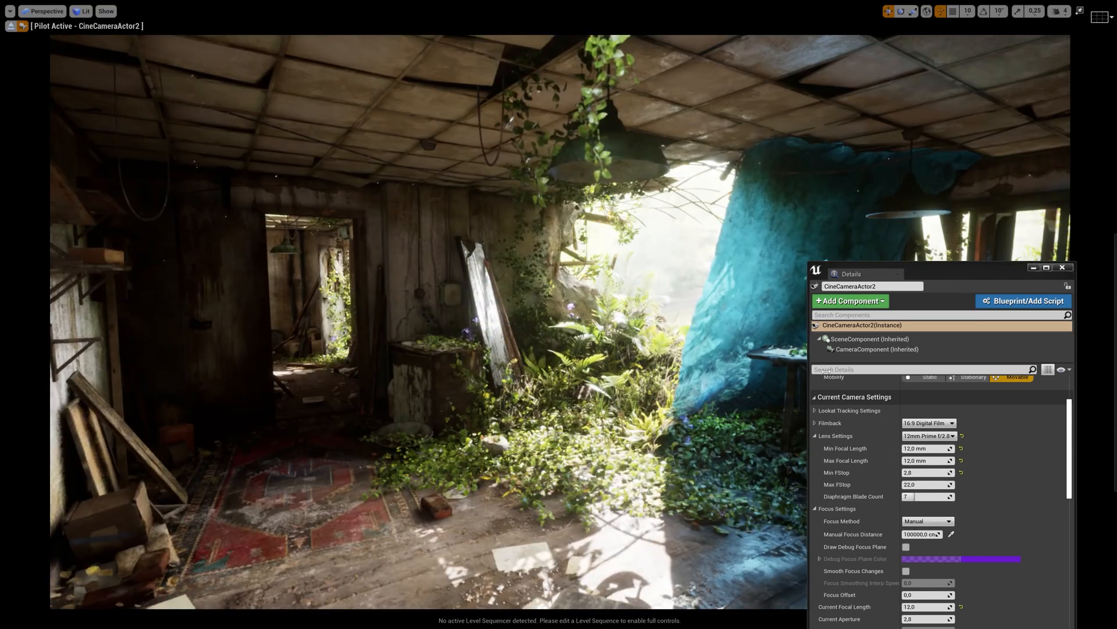
click(926, 436)
click(922, 463)
click(925, 436)
click(924, 469)
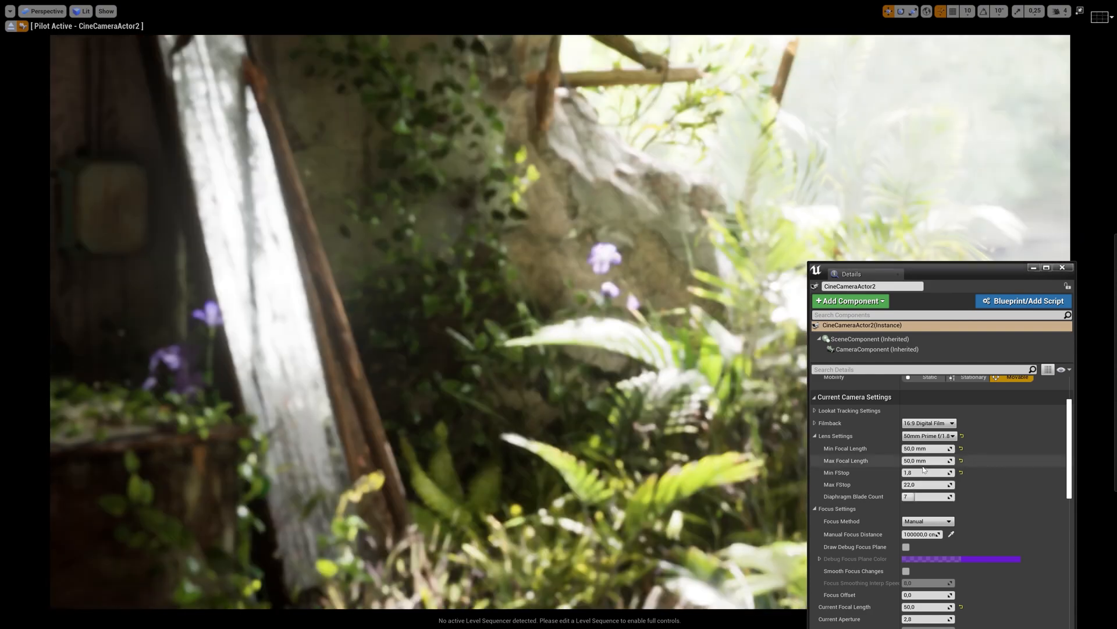
click(925, 436)
click(922, 461)
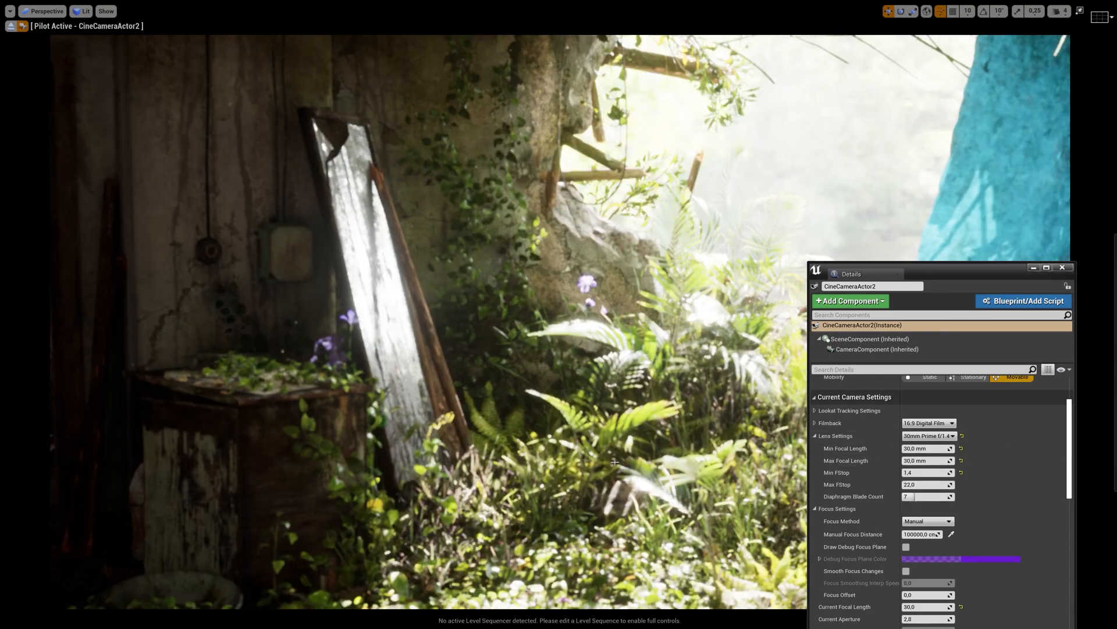
Aim the camera at the doorway and sample the manual focus distance from the front of the wooden cabinet
right_drag(614, 462, 468, 449)
drag(986, 275, 1009, 58)
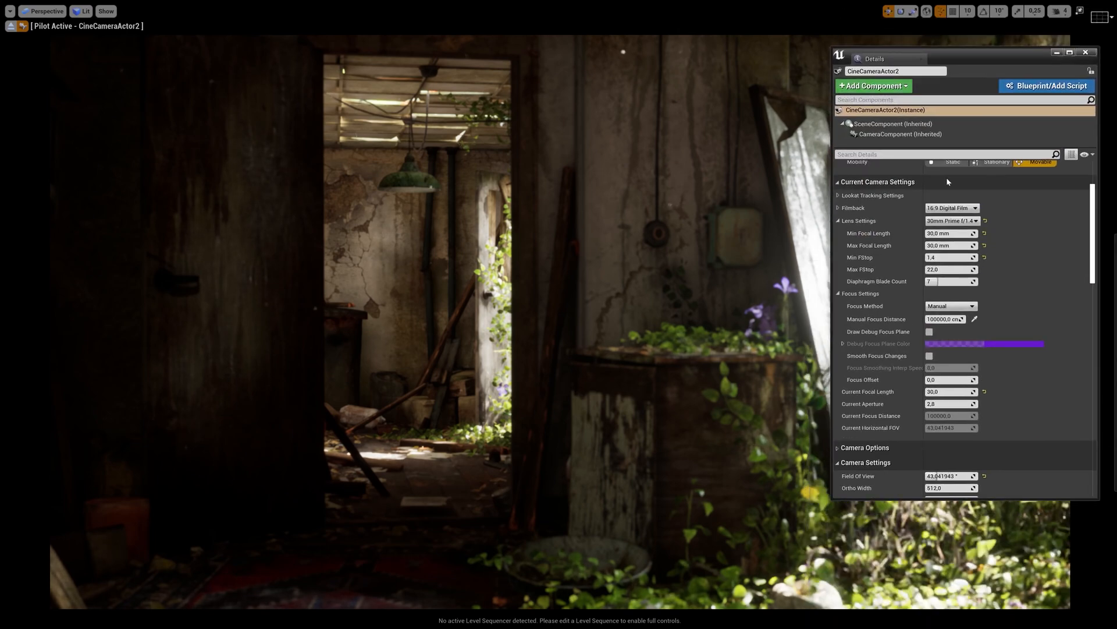
click(975, 319)
click(664, 372)
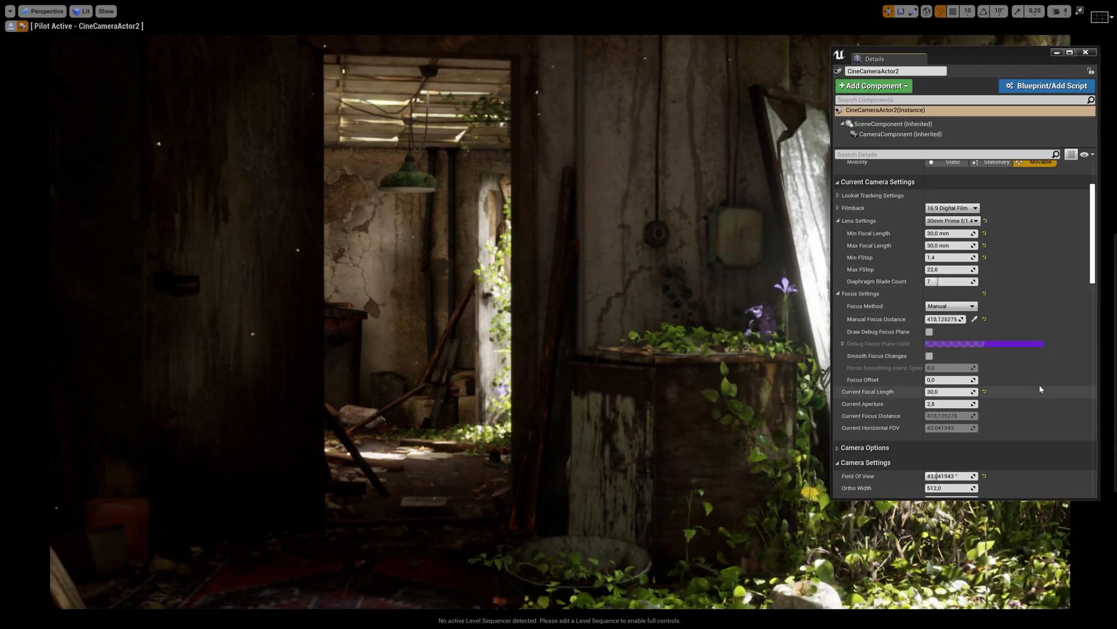
Set the camera's Current Aperture to 8
scroll(1040, 389, down, 3)
drag(948, 321, 1007, 321)
click(949, 322)
text(8)
key(Return)
Enable the exposure Metering Mode override in the camera's post process settings and set it to Manual
scroll(953, 367, down, 4)
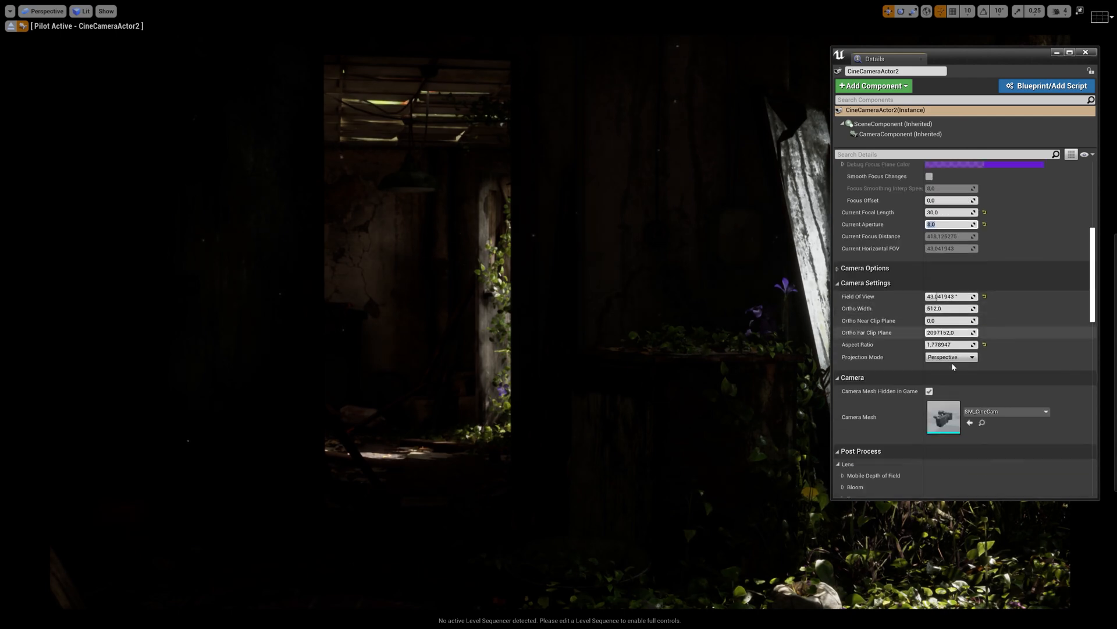
scroll(873, 279, down, 2)
click(839, 218)
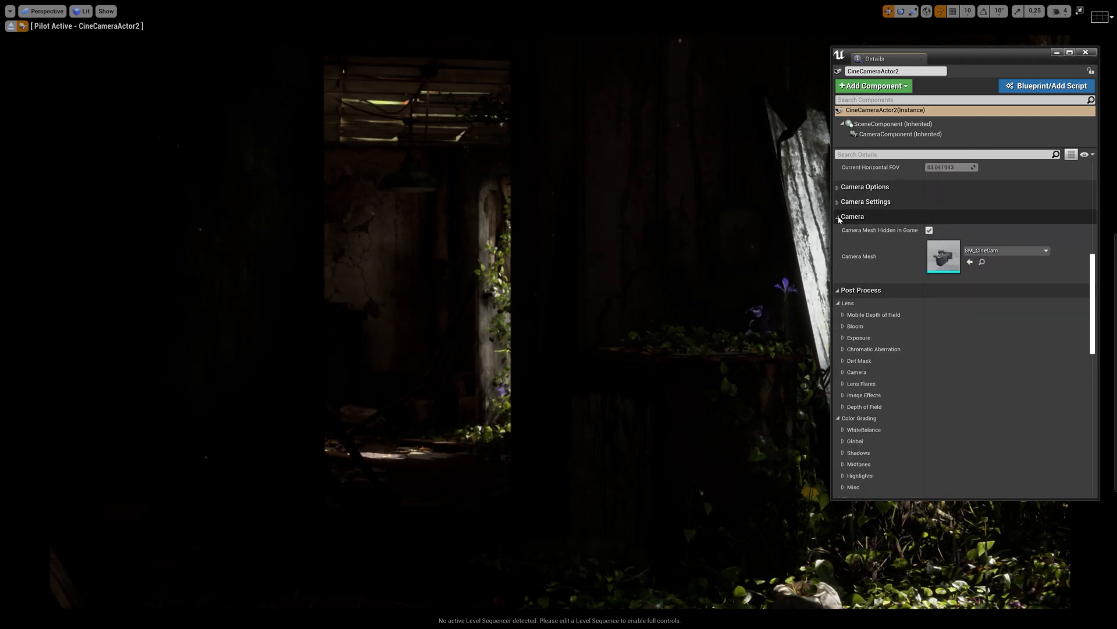
click(838, 217)
click(844, 279)
click(856, 291)
click(950, 291)
click(946, 316)
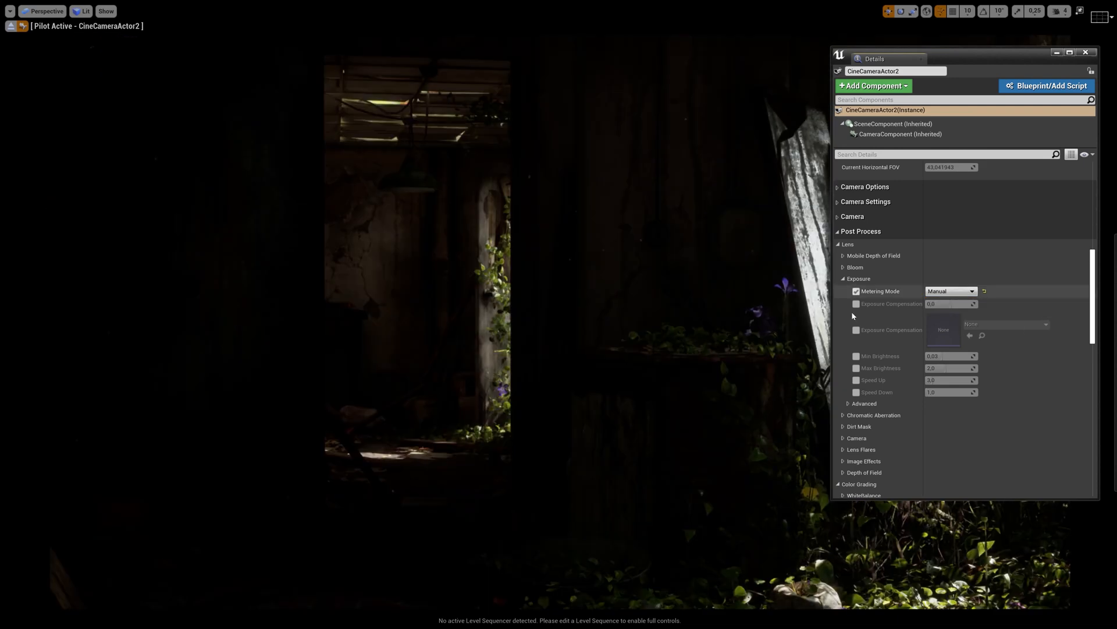
Enable the post process Shutter Speed and ISO overrides, setting the shutter speed to 125 and the ISO to 500
click(844, 438)
click(844, 278)
click(856, 325)
click(856, 337)
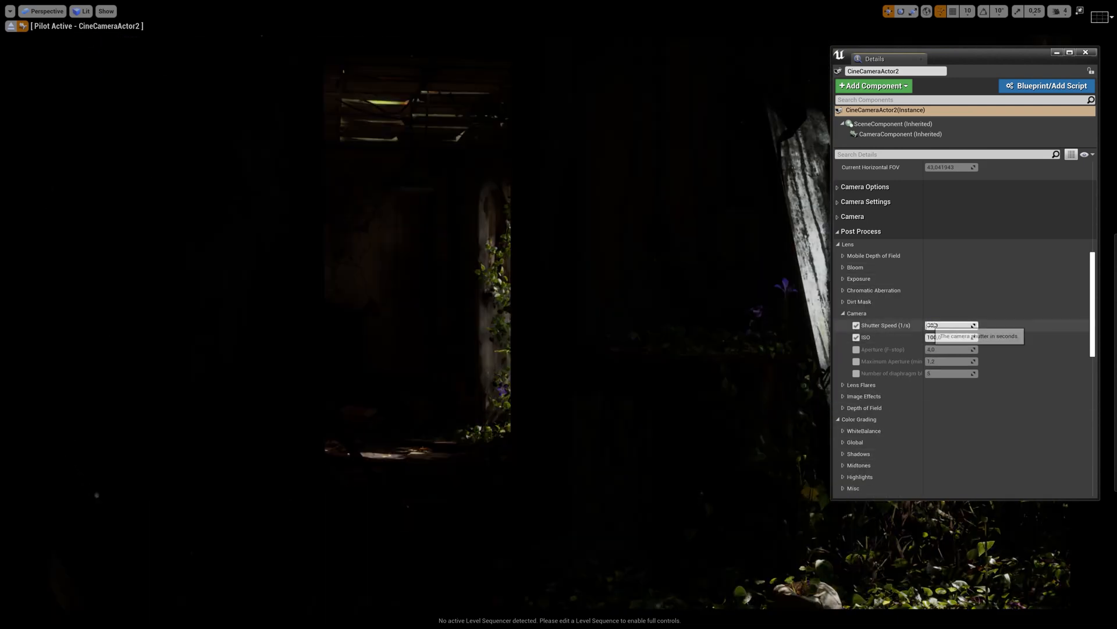
click(933, 325)
text(125)
key(Return)
key(Tab)
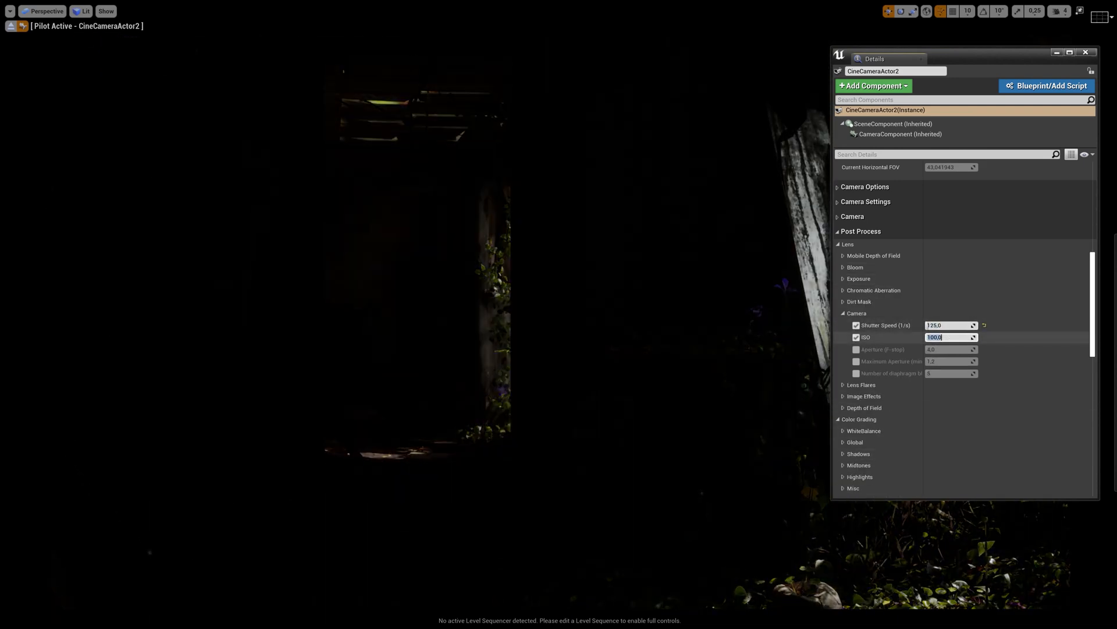
key(Return)
Open the camera's Current Aperture value for editing
scroll(933, 343, up, 7)
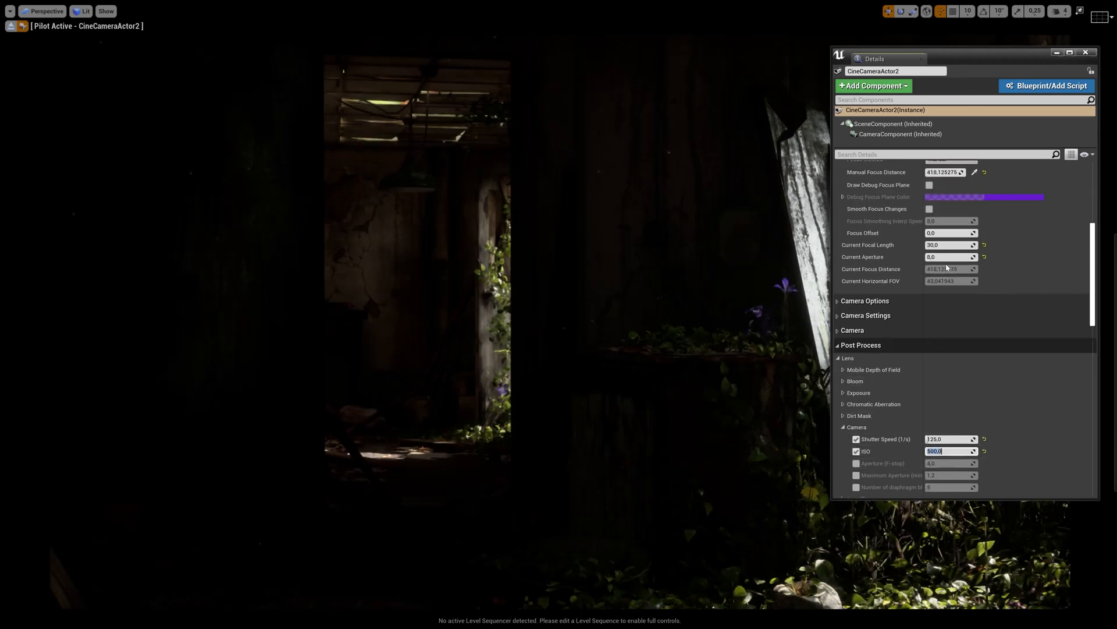
click(939, 257)
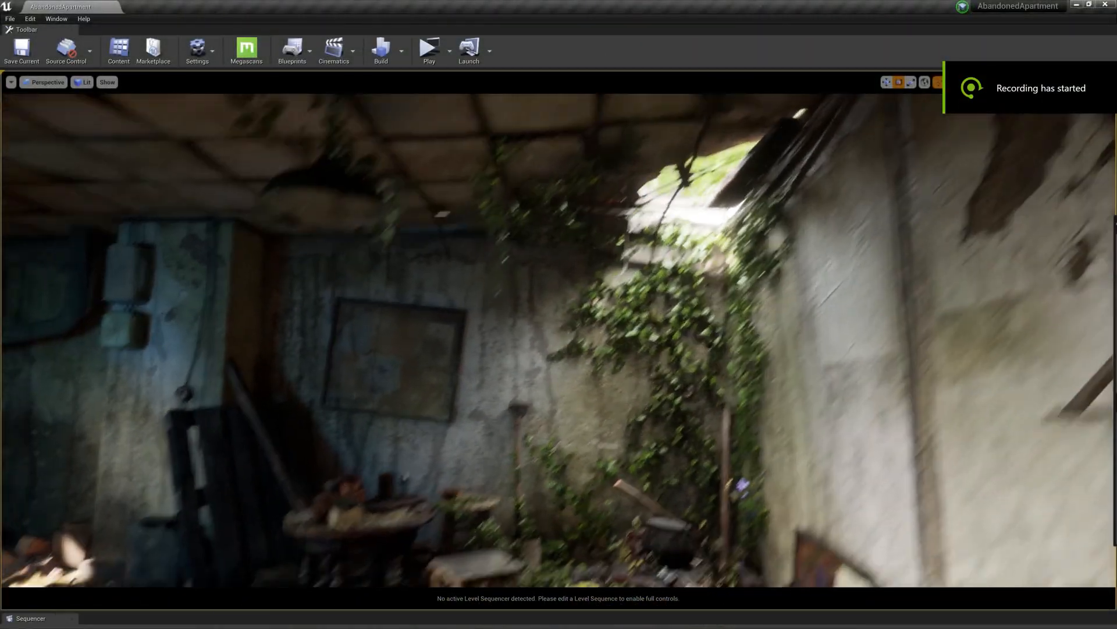
Show the editor icons and try moving the light at the ceiling opening down into the room, undoing the move
right_drag(608, 180, 712, 208)
key(g)
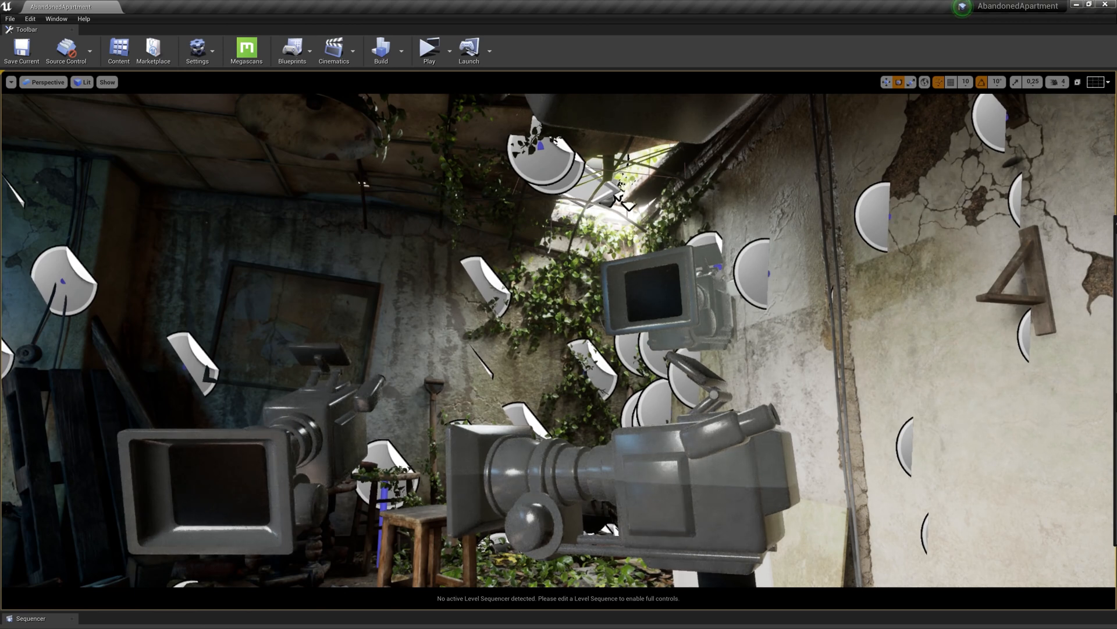
right_drag(559, 314, 557, 368)
key(r)
key(w)
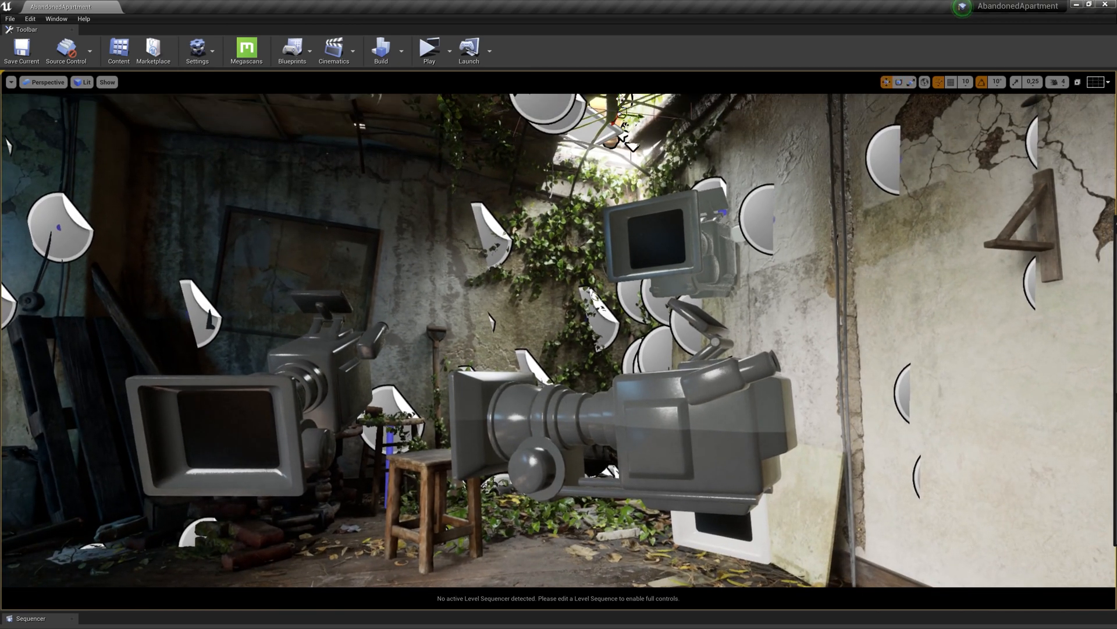
drag(621, 99, 631, 190)
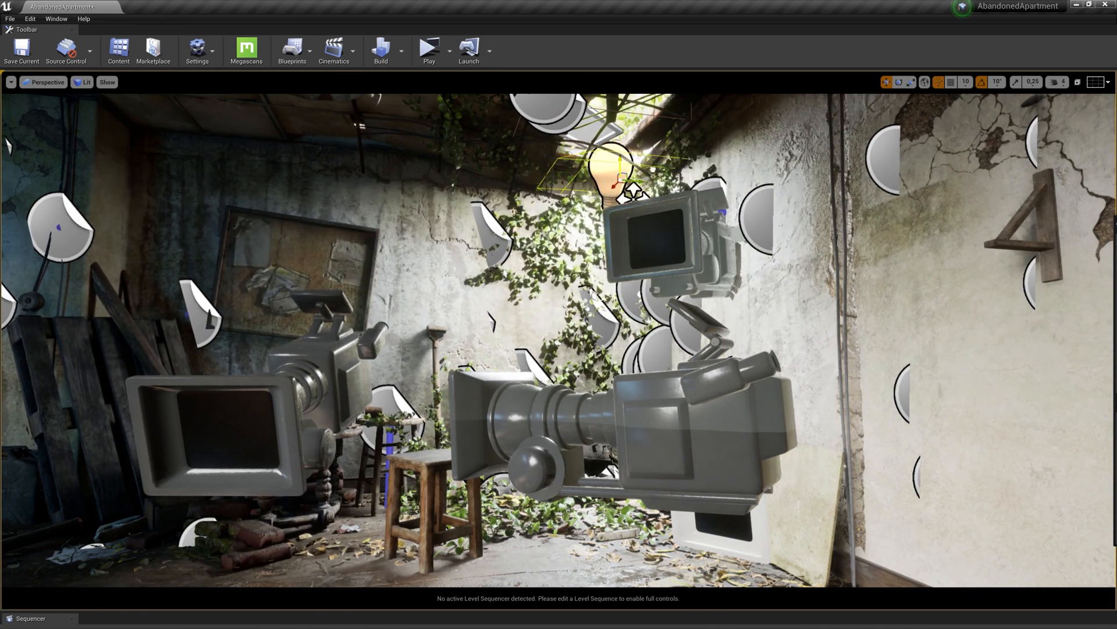
key(ctrl+z)
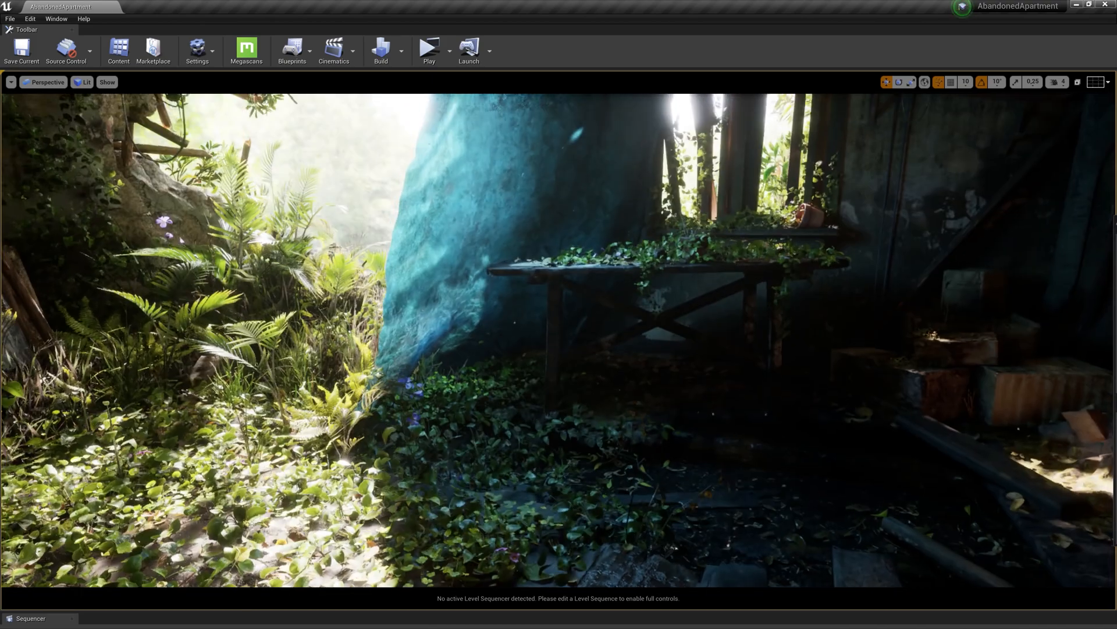
Examine the lights around the blue cloth and the window table, comparing the room with editor icons shown and hidden
key(g)
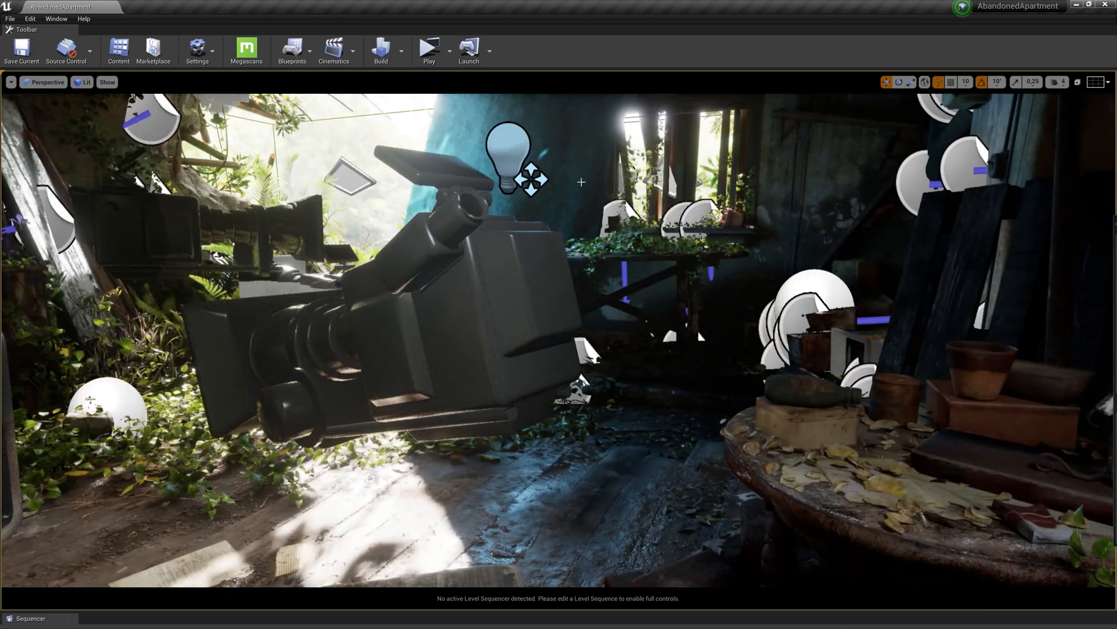
key(g)
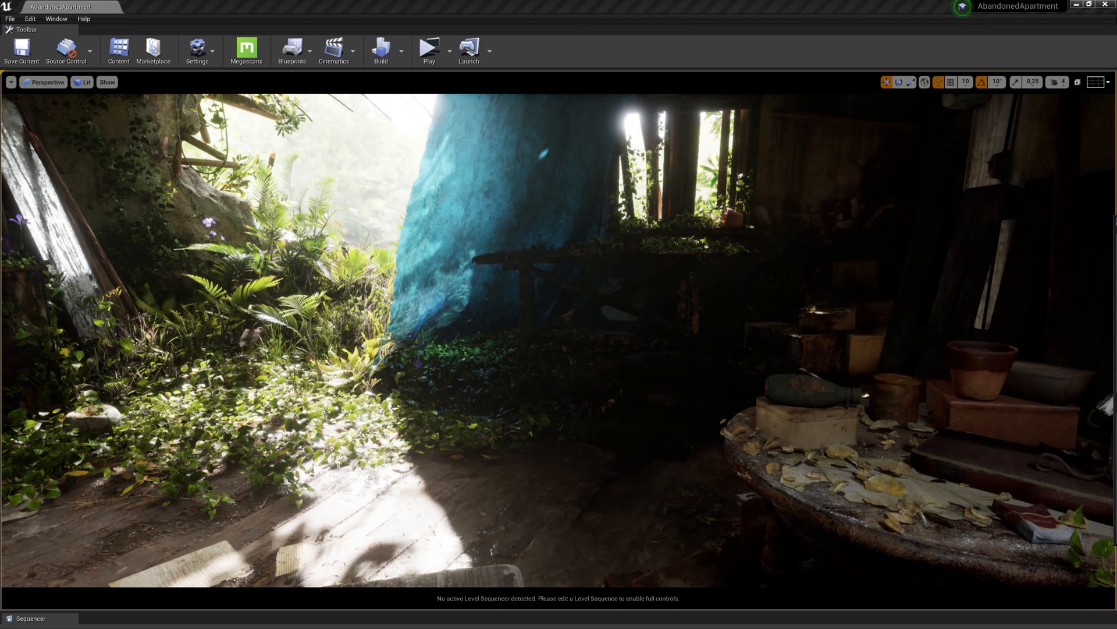
right_drag(677, 338, 940, 277)
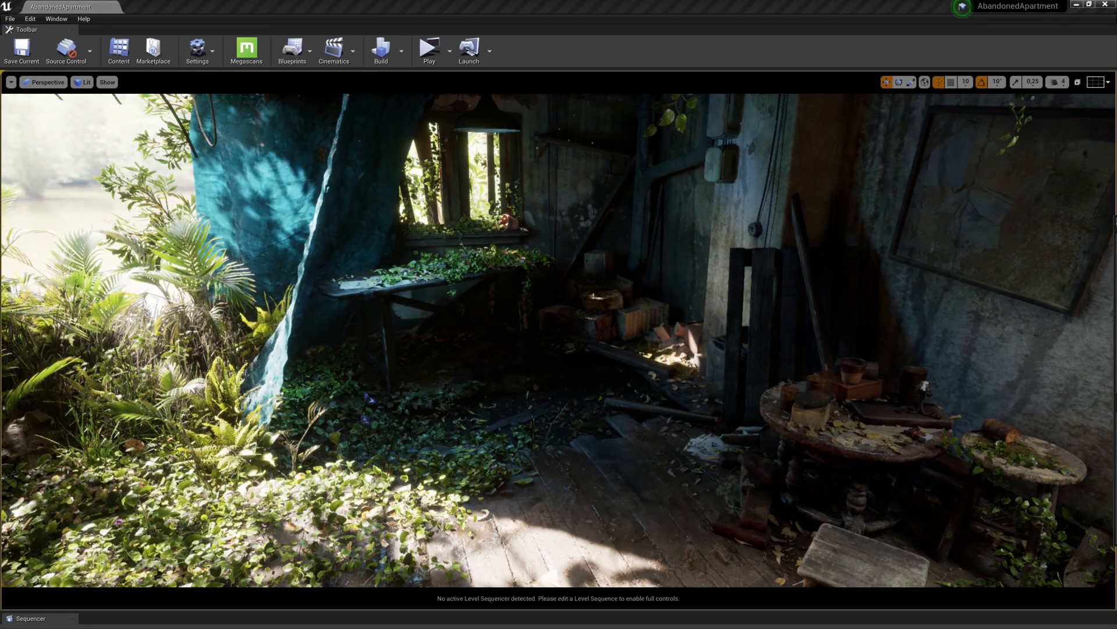
right_drag(558, 340, 559, 280)
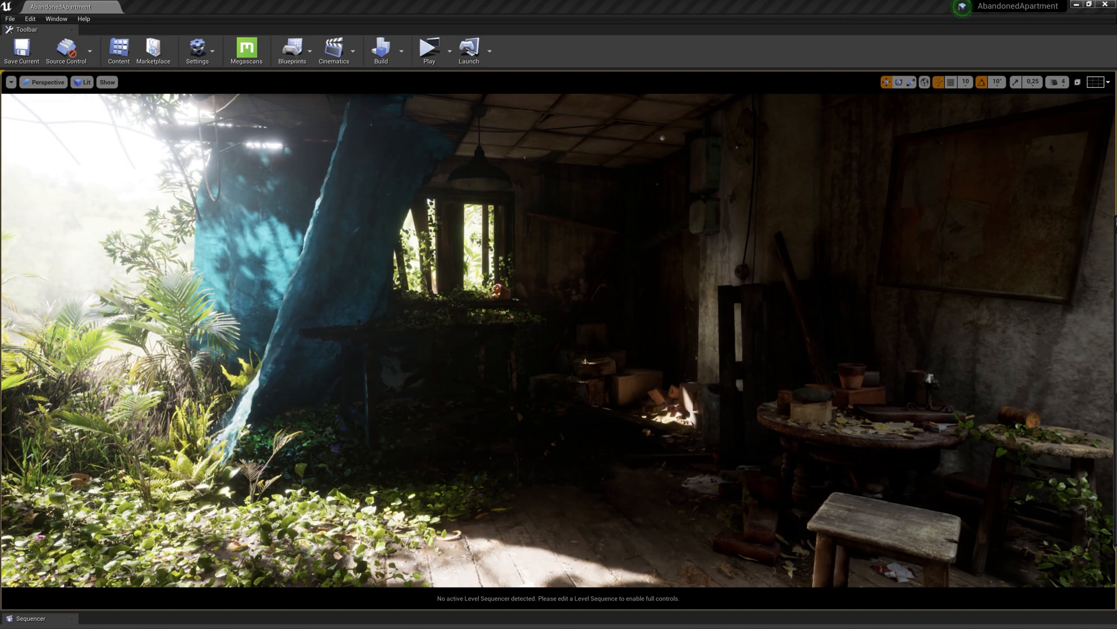
right_drag(558, 340, 529, 384)
key(g)
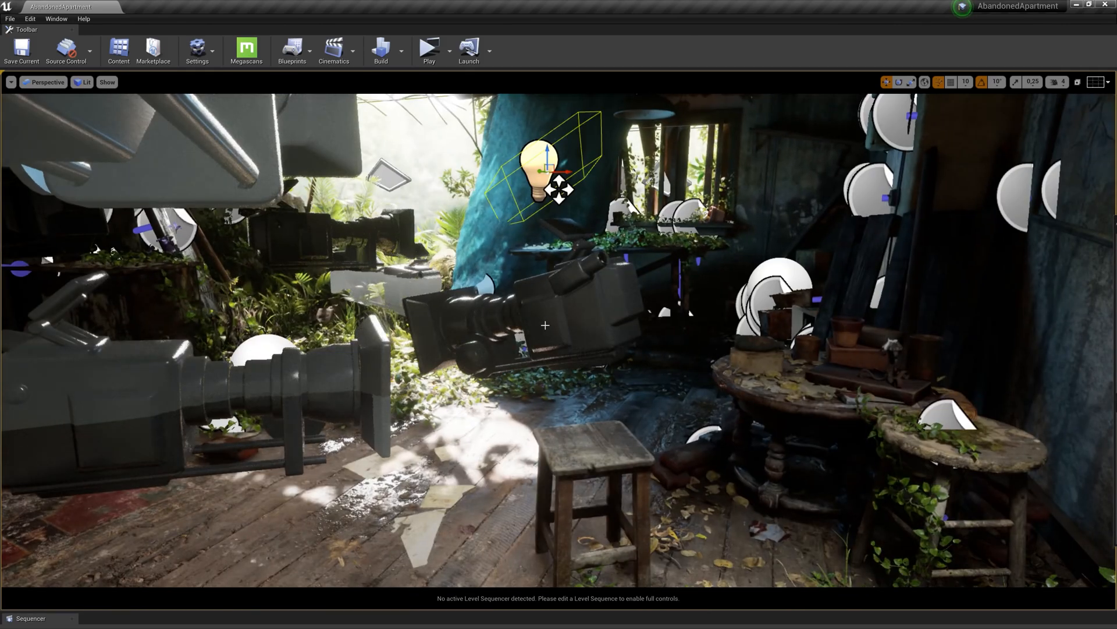
right_drag(546, 325, 553, 334)
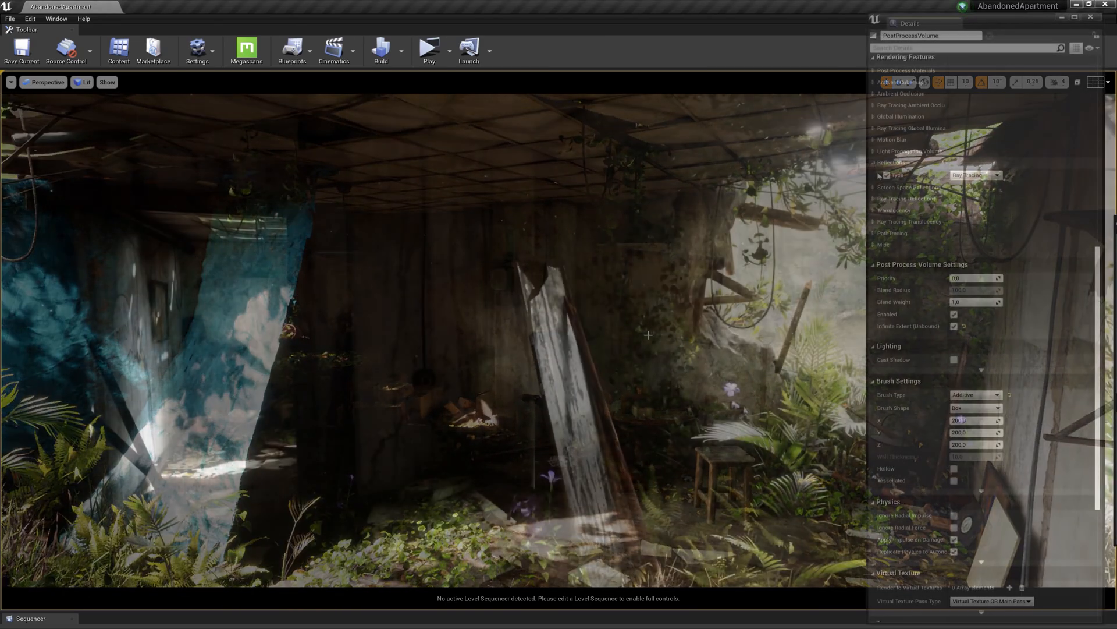
Set the Ray Tracing Reflections Samples Per Pixel of the PostProcessVolume to 10 while viewing the leaning mirror up close
click(874, 199)
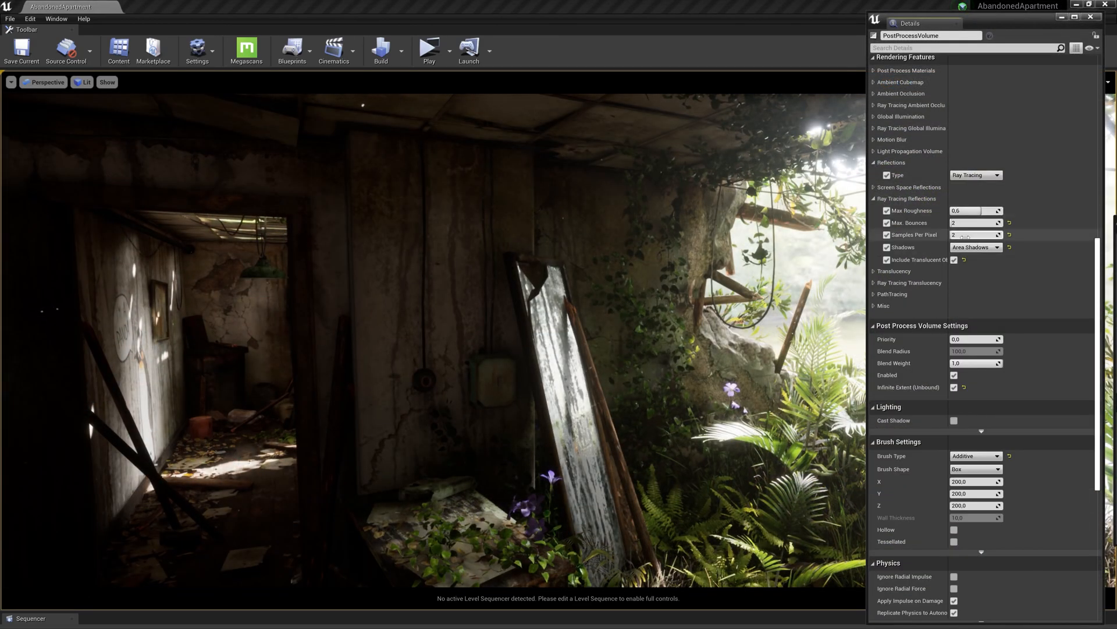
right_drag(560, 438, 548, 446)
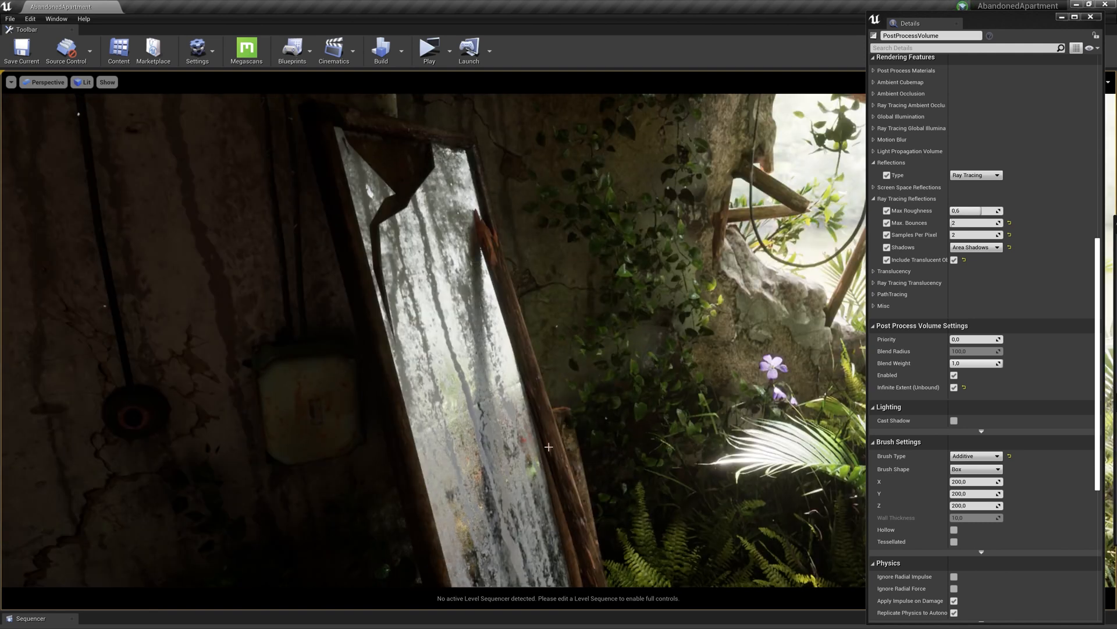
click(966, 235)
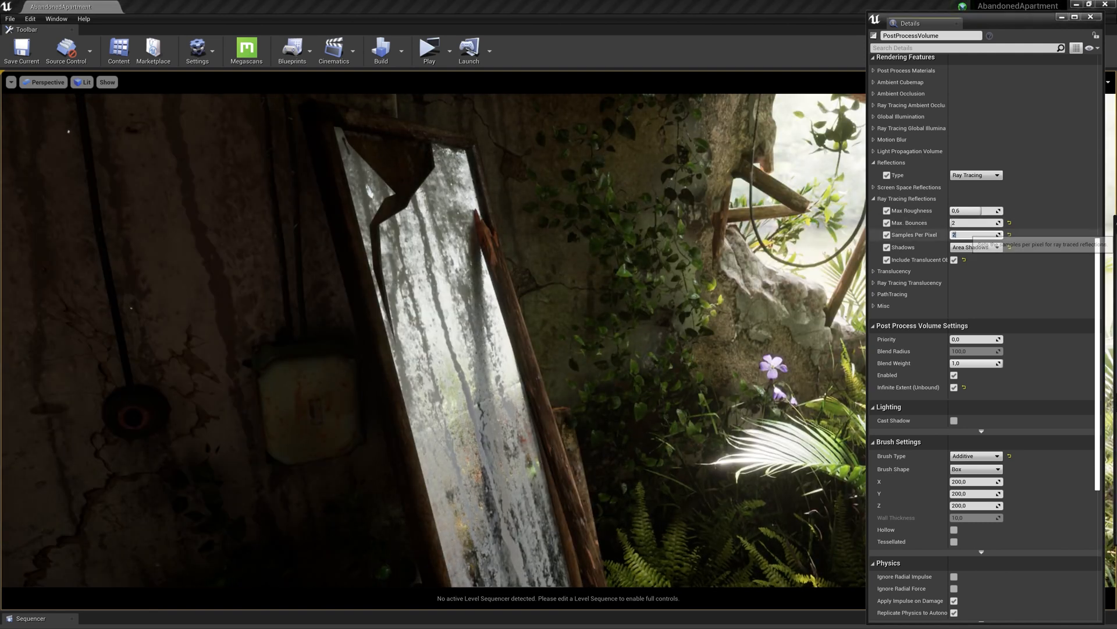
text(10)
key(Return)
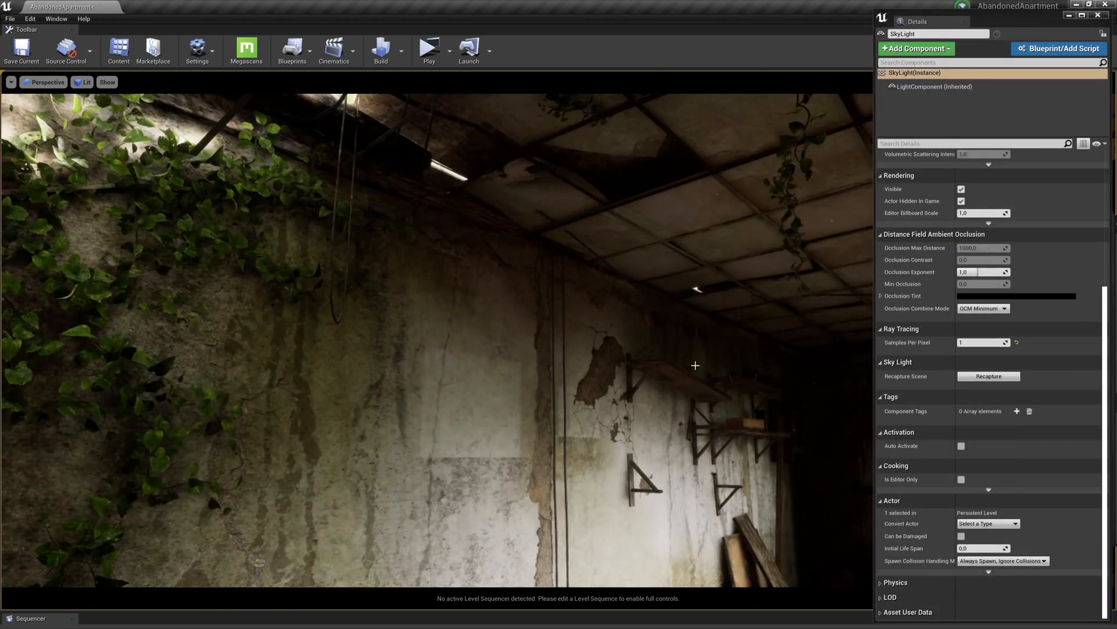
Open the SkyLight's ray tracing Samples Per Pixel value for editing
click(978, 342)
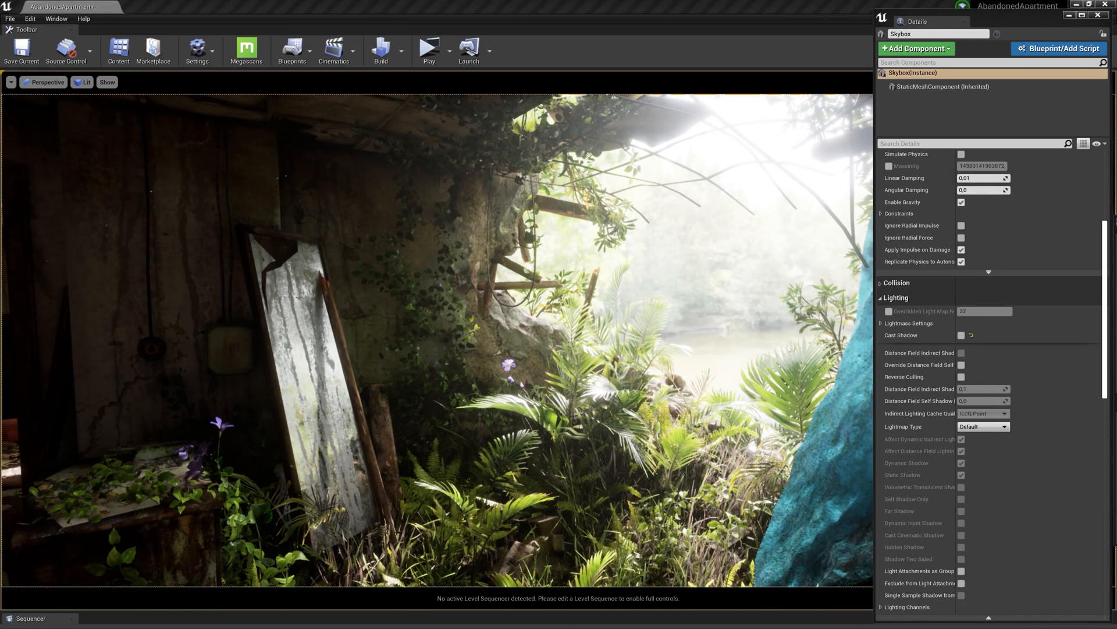
Set the PostProcessVolume's Ray Tracing Reflections to 1 sample per pixel with Shadows set to Disabled
click(914, 430)
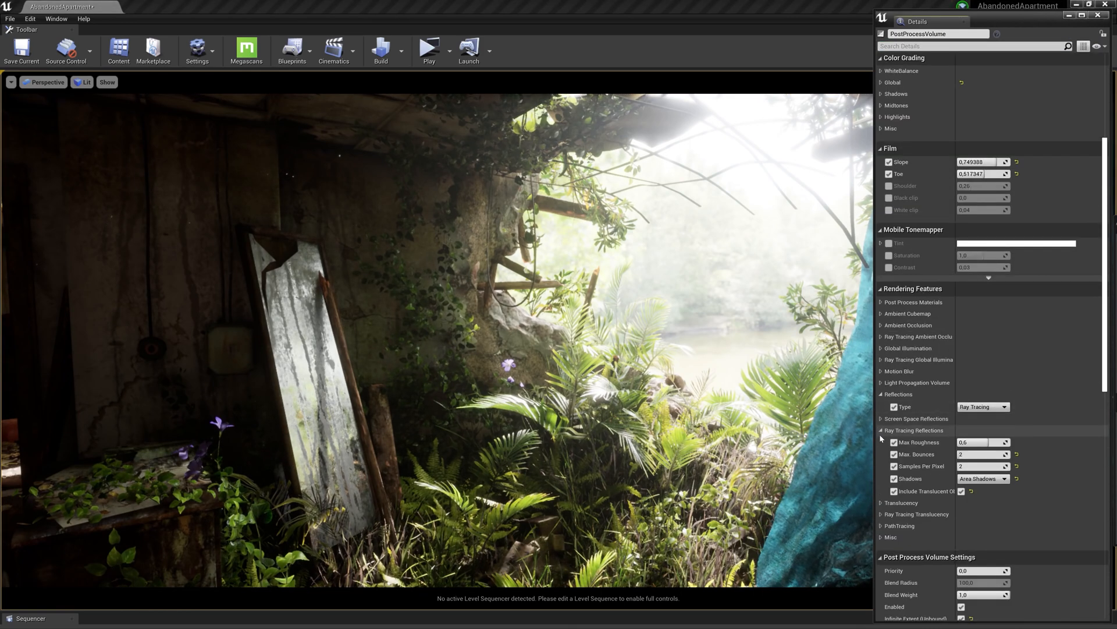
text(1)
key(Return)
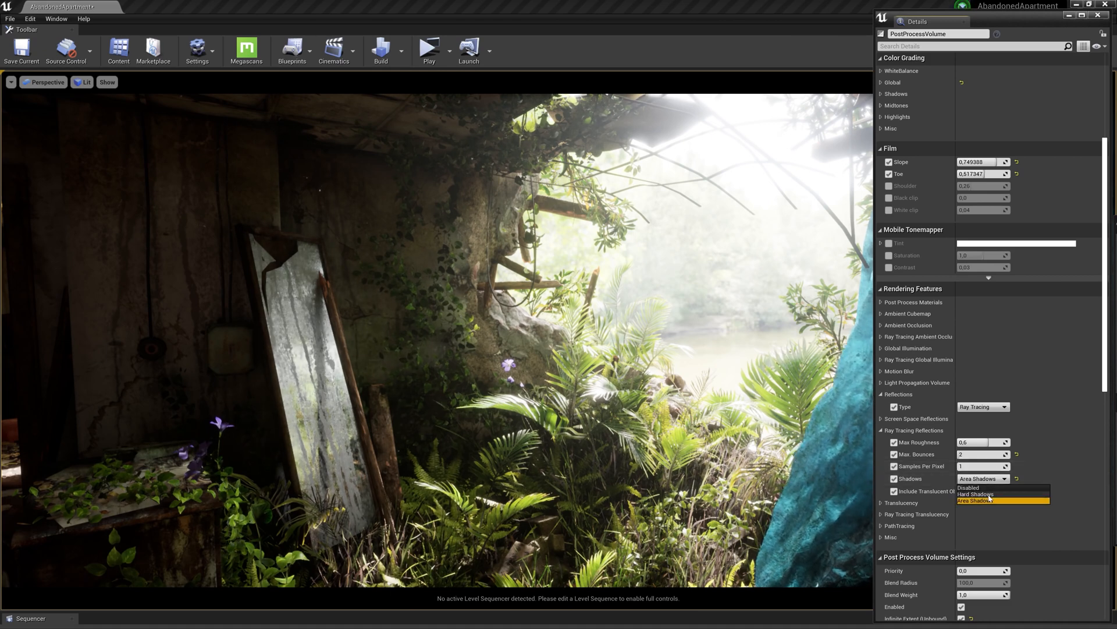
click(971, 488)
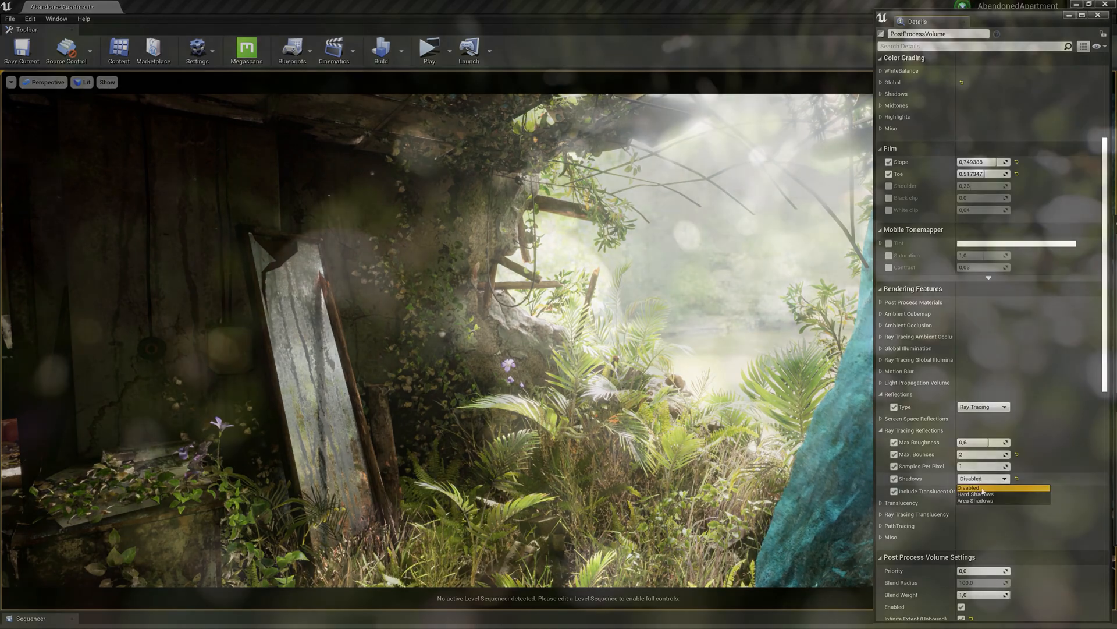